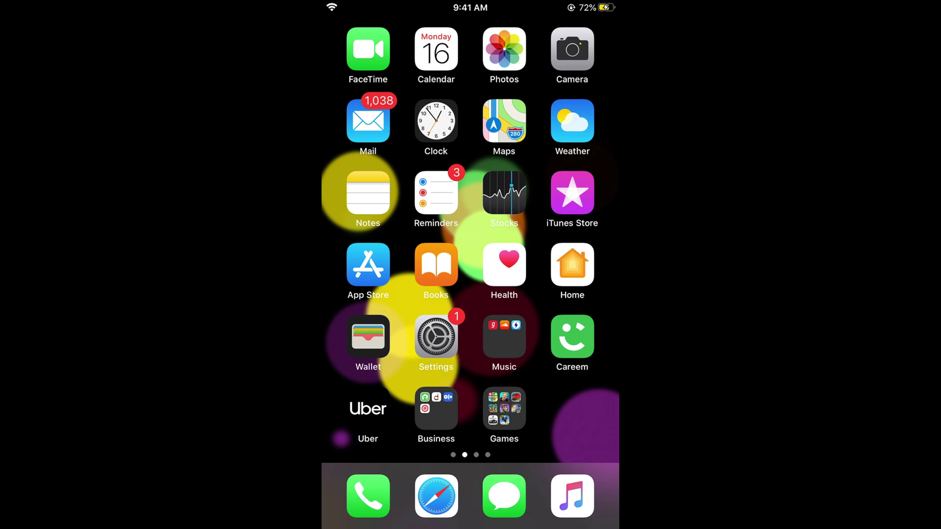
# - Open Photos, glance at the day-by-day library, and return to the Albums overview
pyautogui.click(503, 49)
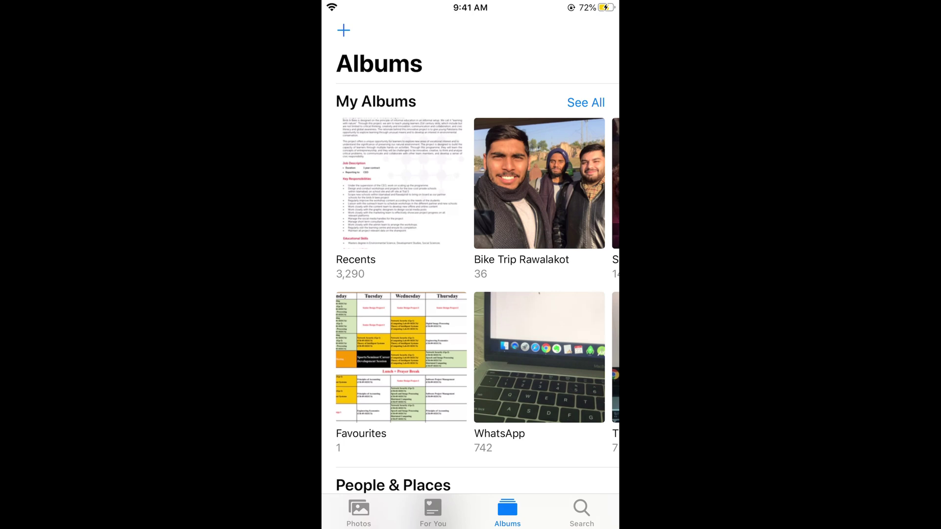
pyautogui.click(358, 513)
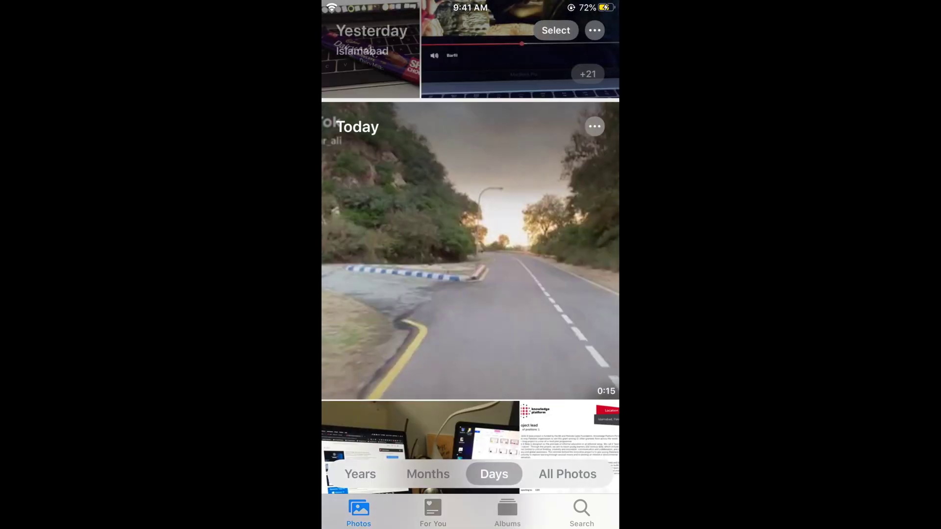
pyautogui.click(508, 513)
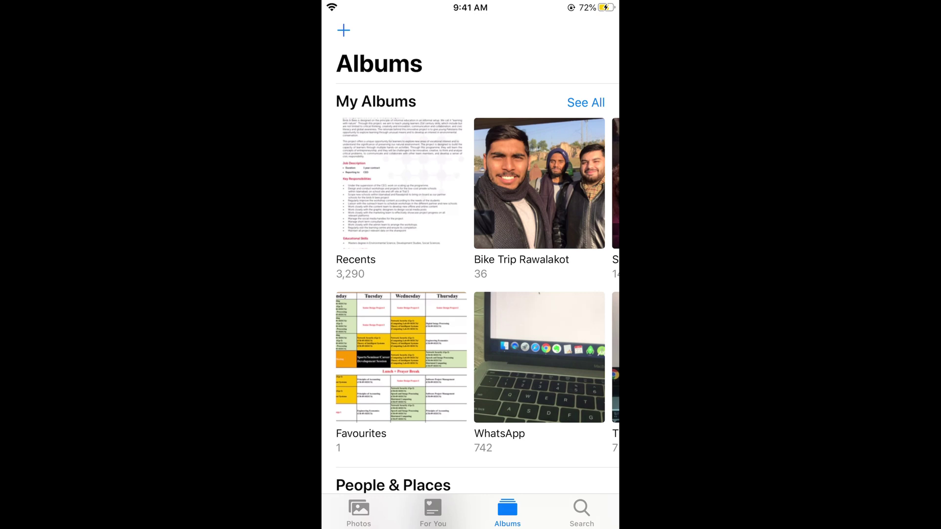
# - Show every album under My Albums and turn on album editing
pyautogui.click(585, 102)
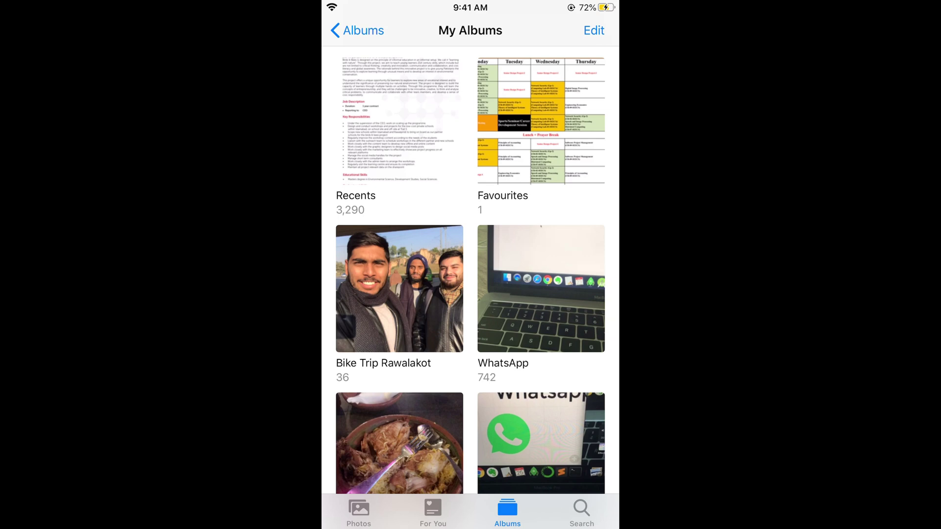
pyautogui.click(593, 30)
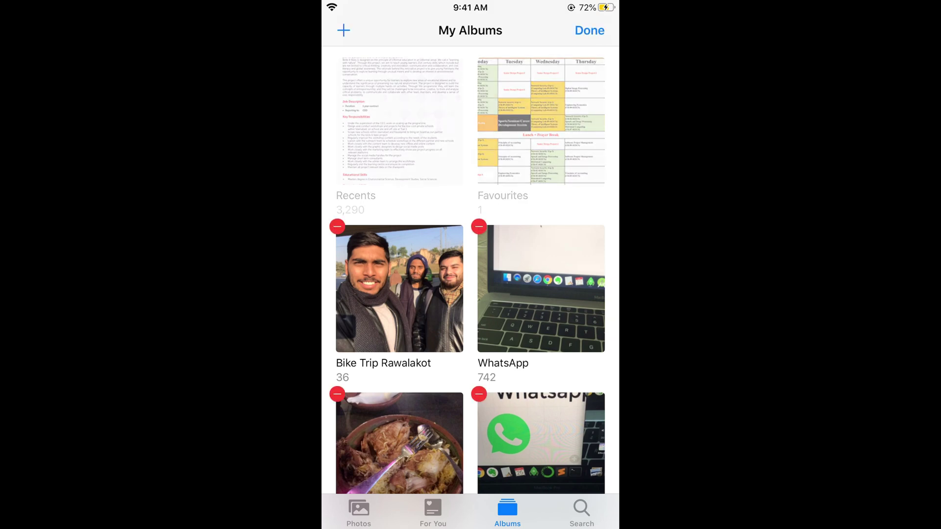
pyautogui.scroll(-3, 471, 272)
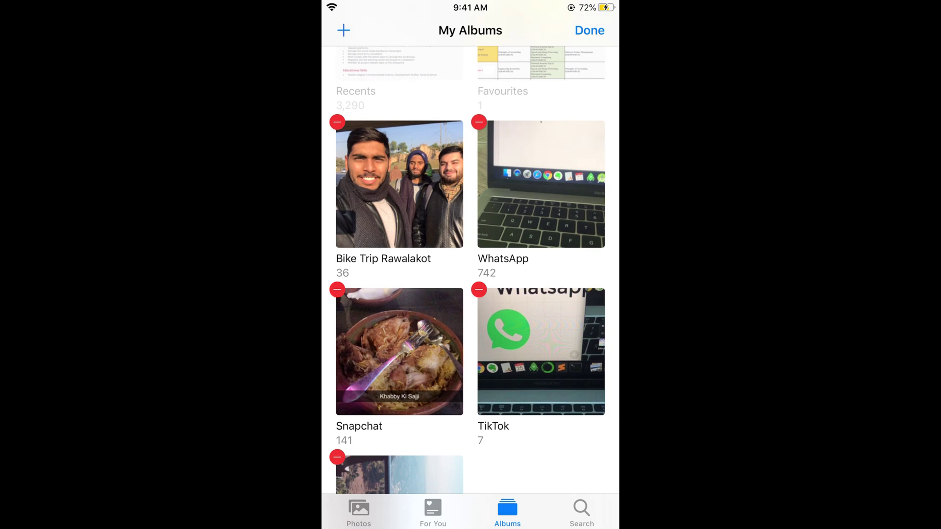
# - Append ' 2019' to the Bike Trip Rawalakot album name and confirm with Done
pyautogui.click(384, 259)
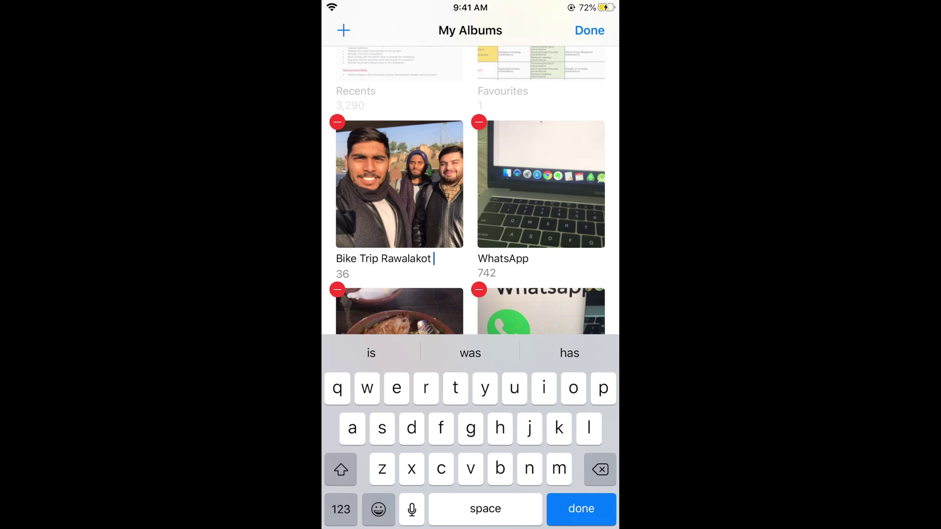
pyautogui.click(340, 509)
pyautogui.write('2019')
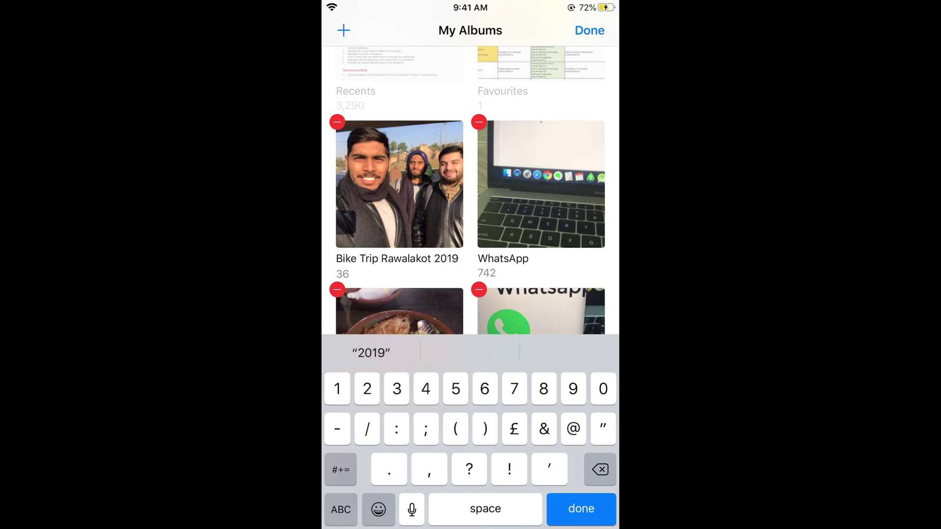
pyautogui.click(590, 30)
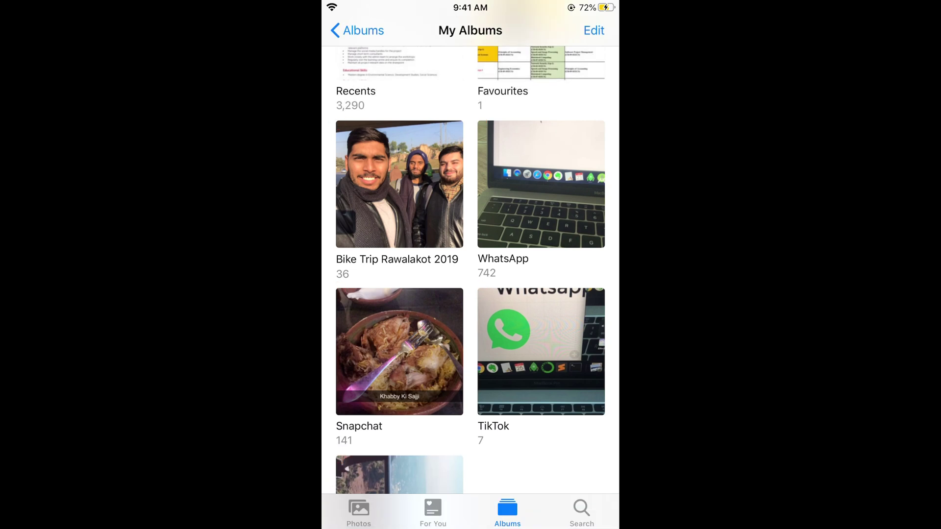
pyautogui.click(356, 29)
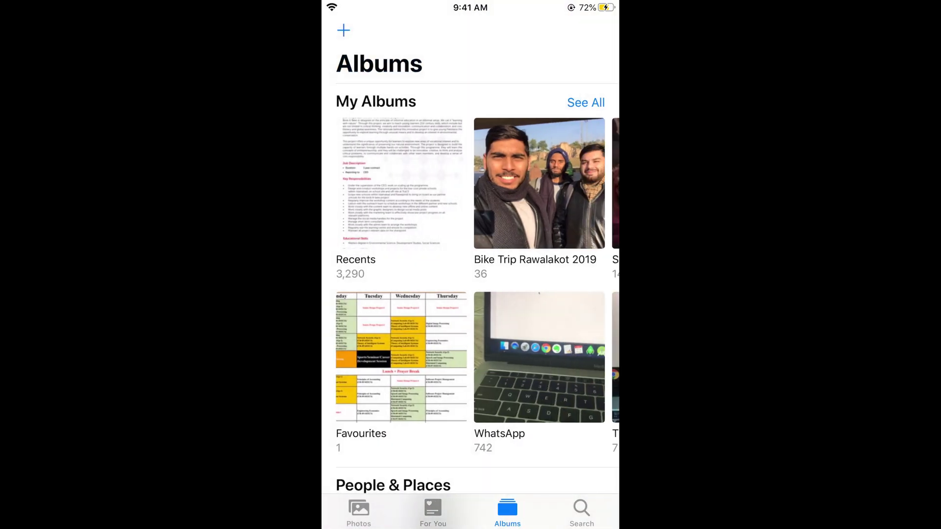